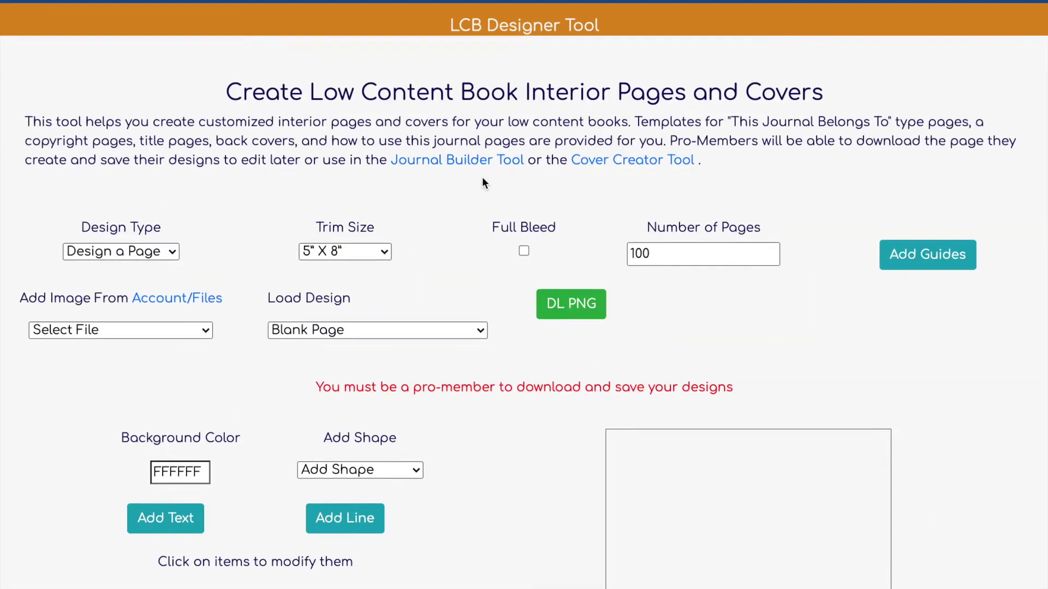
# - Review the available design types, trim sizes and account image files without changing the current choices
pyautogui.scroll(-1, 482, 180)
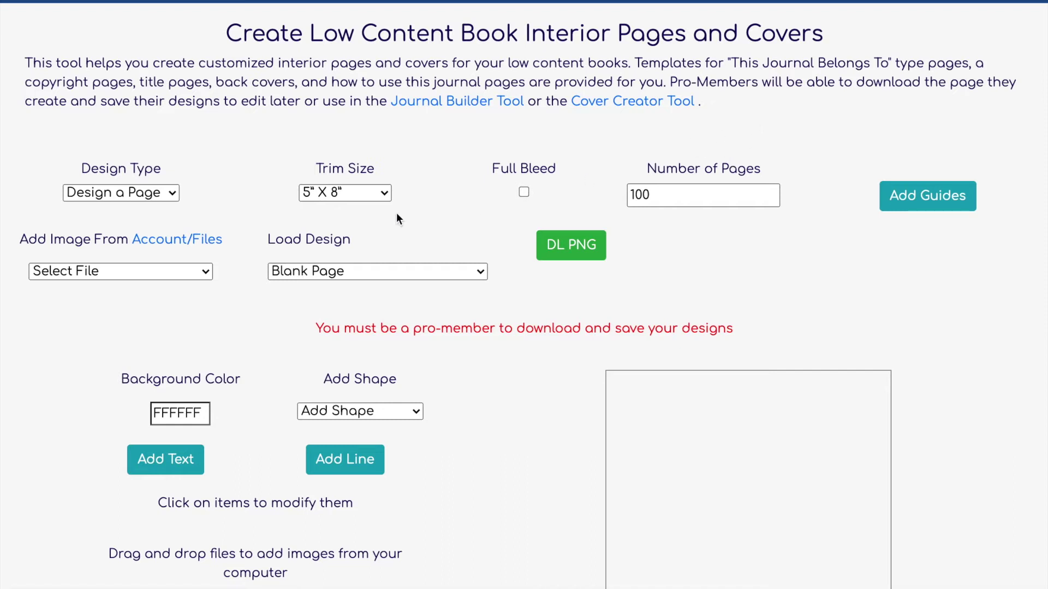
pyautogui.click(171, 193)
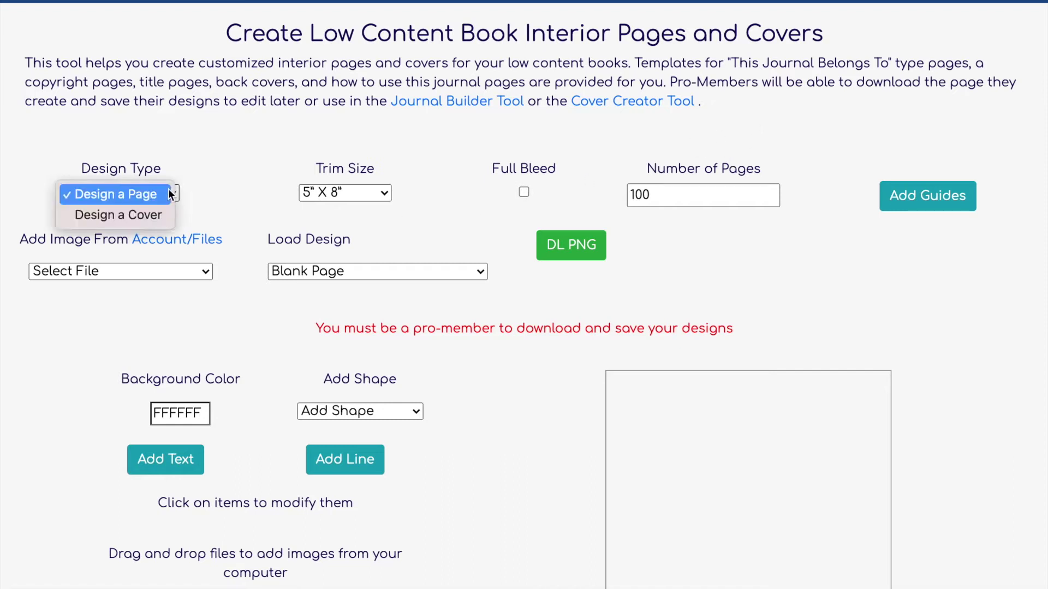
pyautogui.click(169, 192)
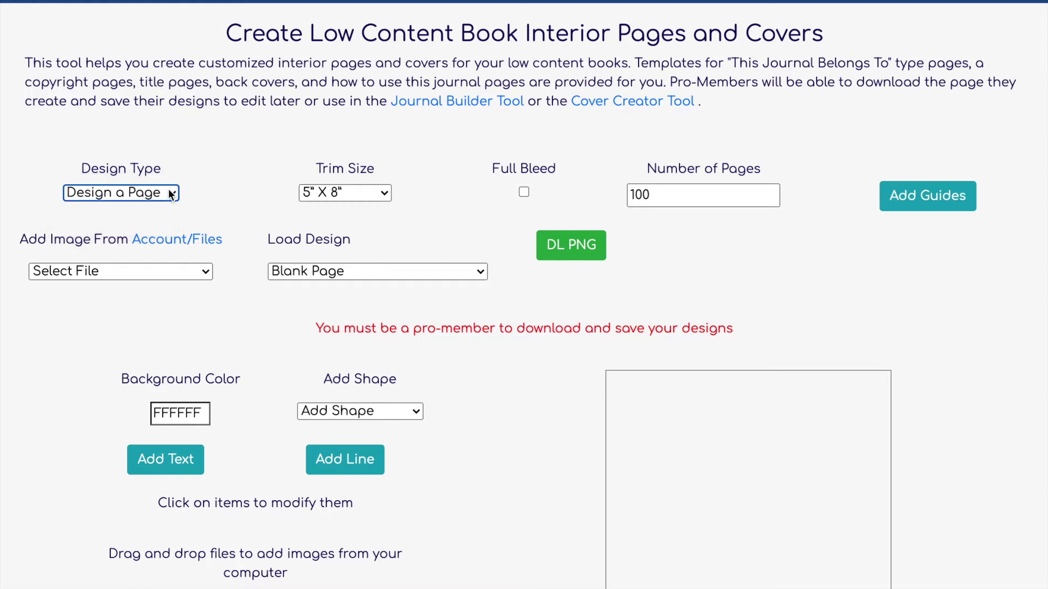
pyautogui.click(382, 194)
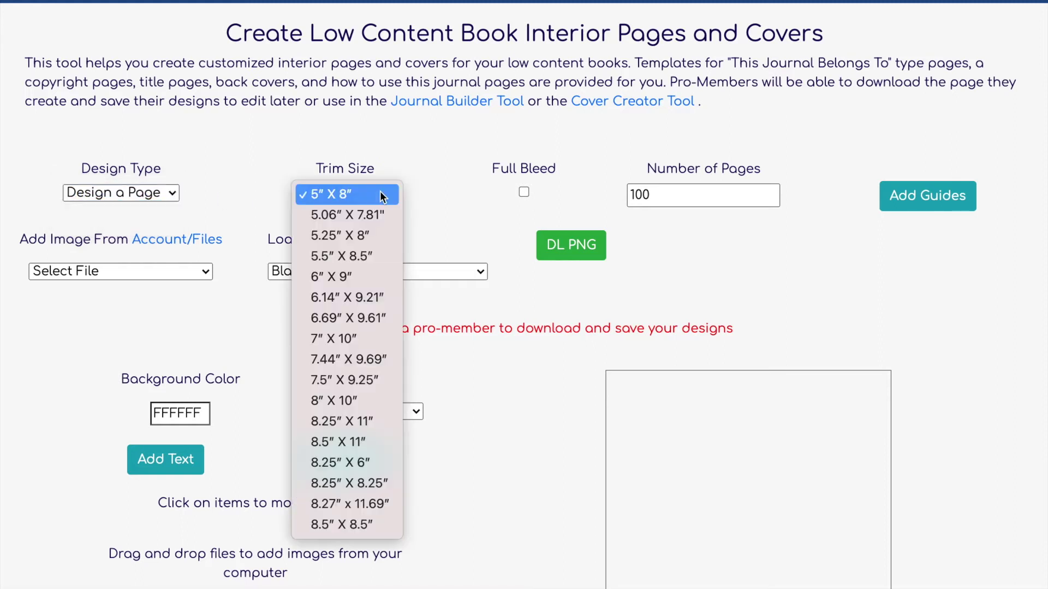
pyautogui.click(380, 193)
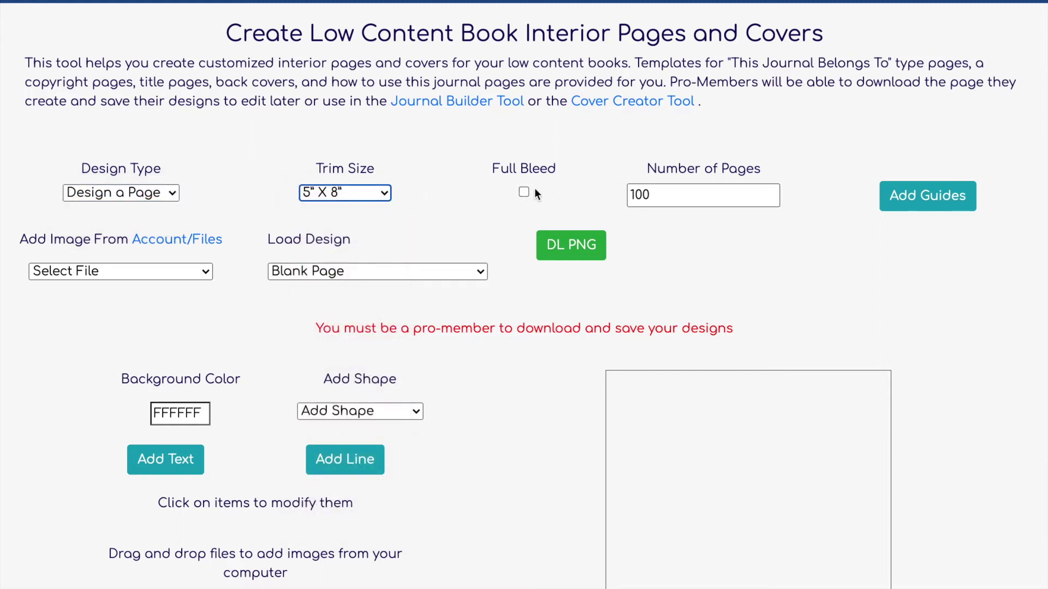
pyautogui.click(187, 278)
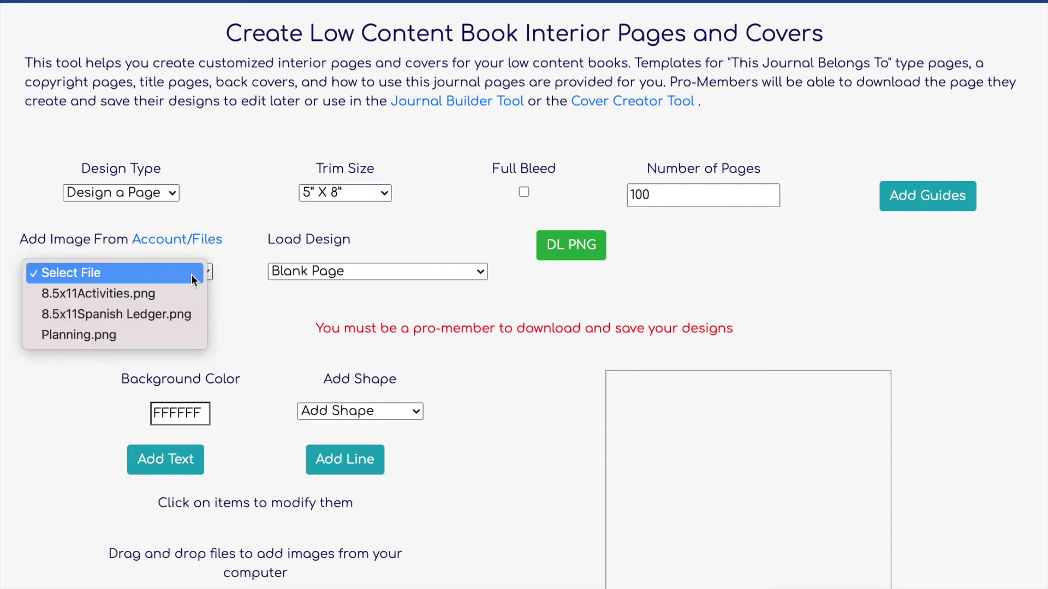
pyautogui.click(191, 274)
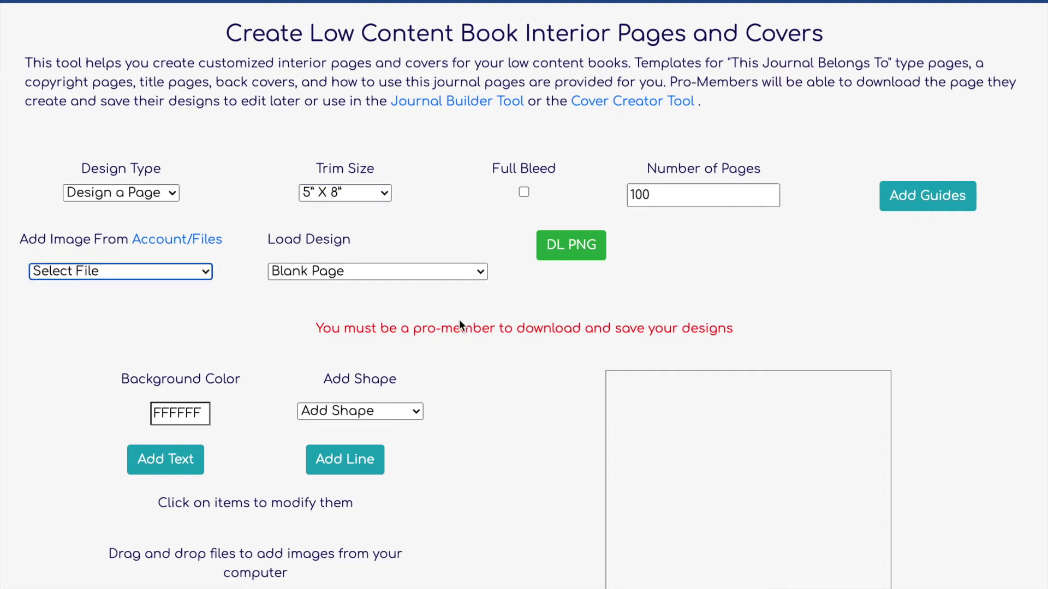
# - Set the page's trim size to 8.5" X 11"
pyautogui.scroll(-1, 459, 320)
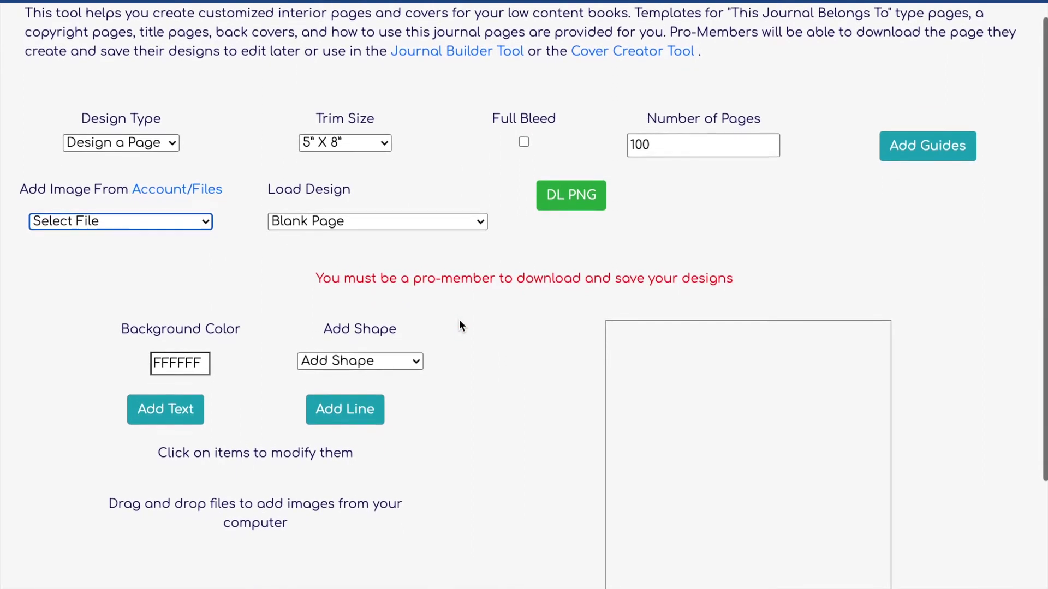
pyautogui.scroll(-1, 459, 321)
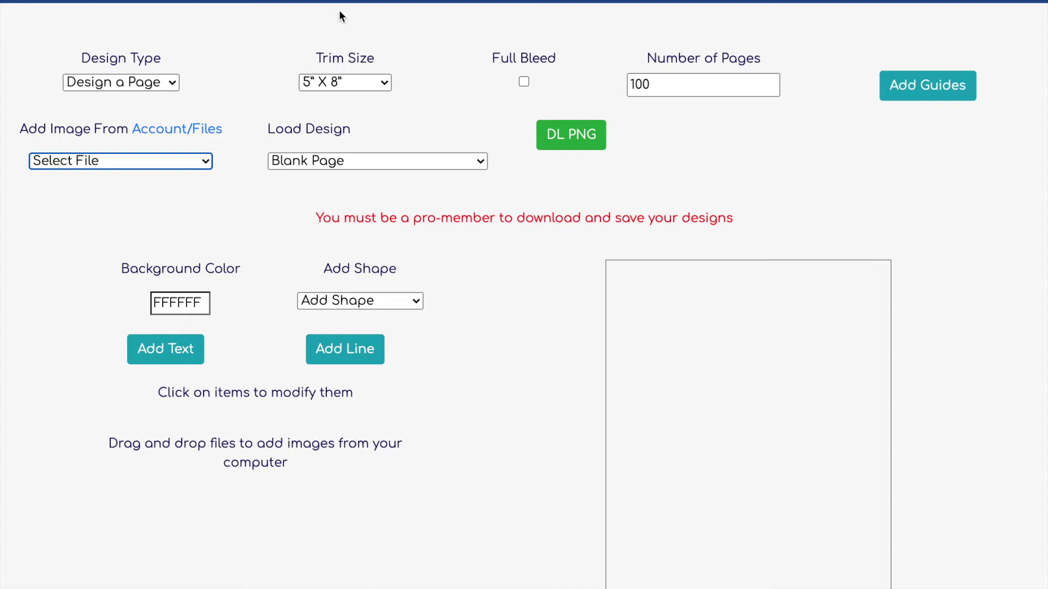
pyautogui.click(385, 83)
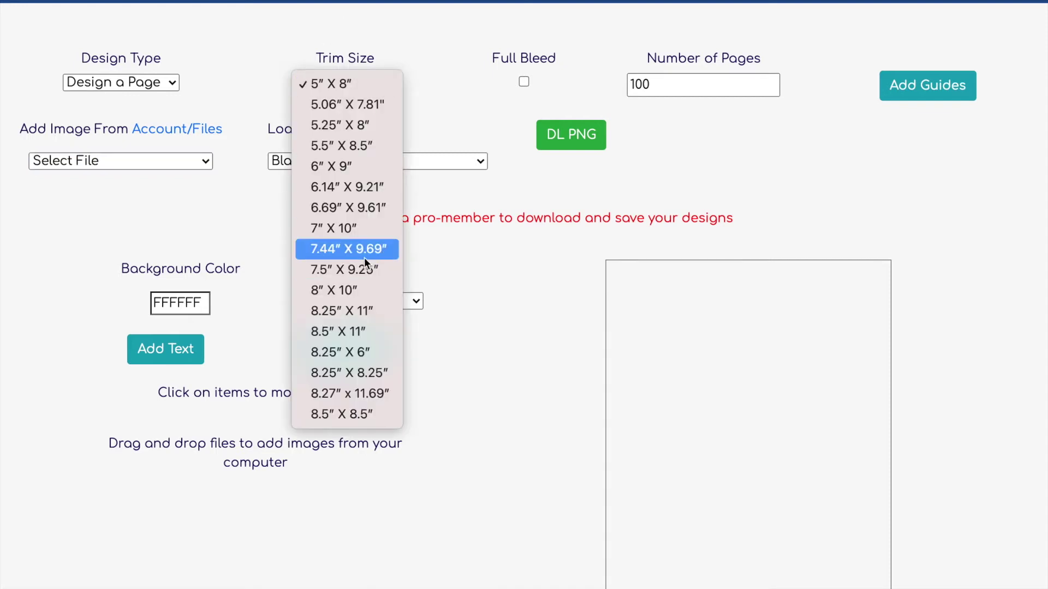
pyautogui.click(362, 332)
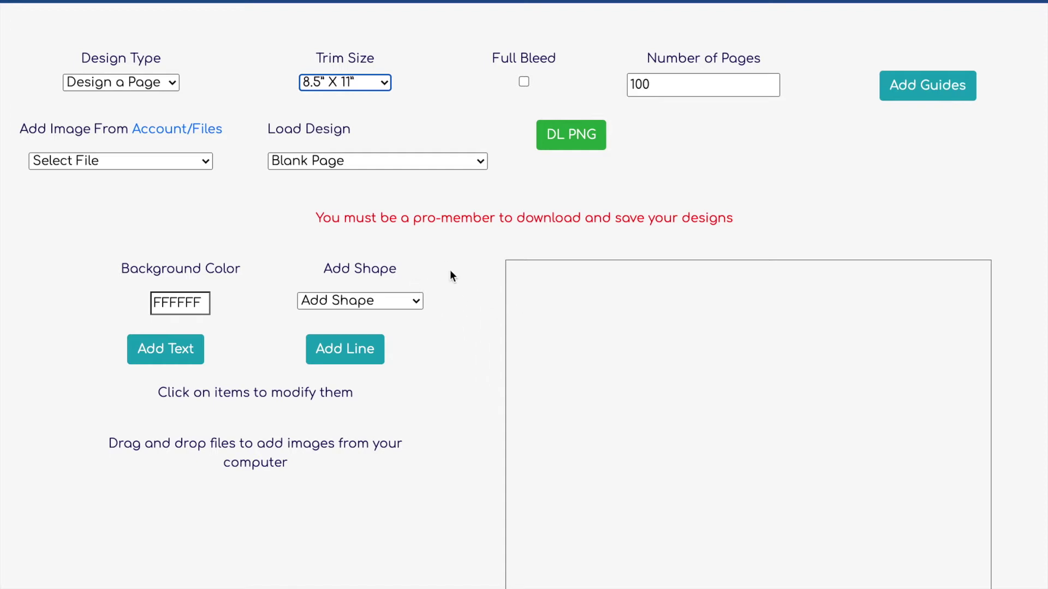
# - Load the ready-made Copyright Page template onto the blank page
pyautogui.moveTo(267, 128); pyautogui.dragTo(350, 129)
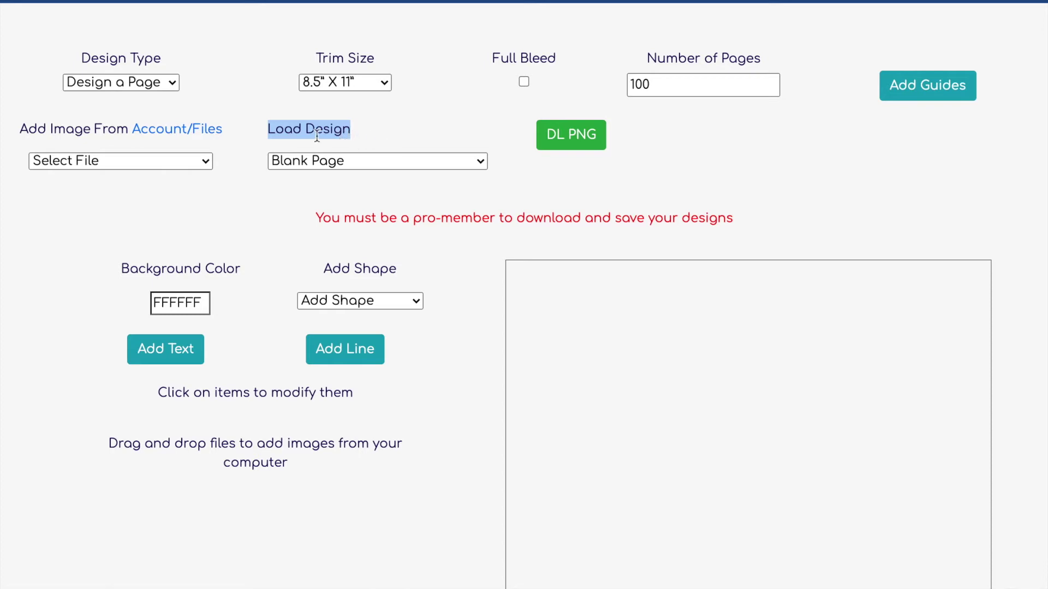
pyautogui.click(481, 163)
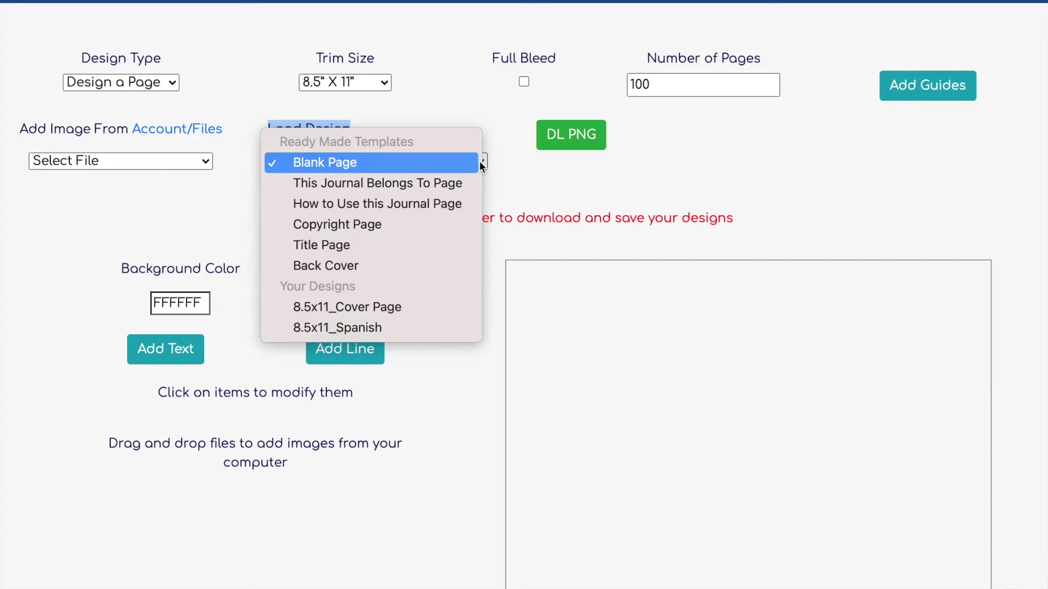
pyautogui.click(404, 224)
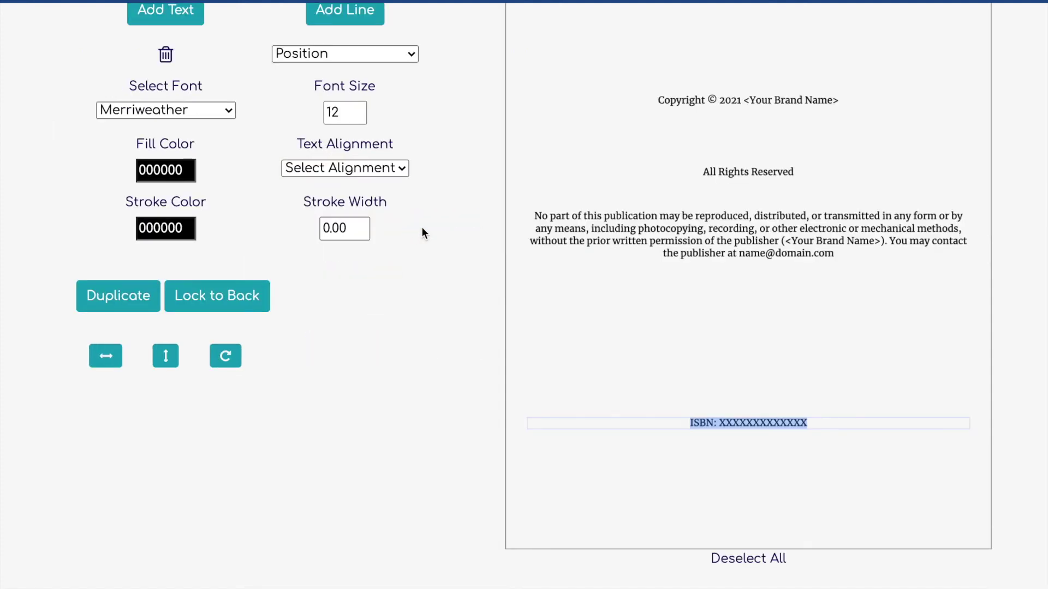
# - Try the Pacifico font on the ISBN line and set it back to Merriweather
pyautogui.scroll(3, 568, 208)
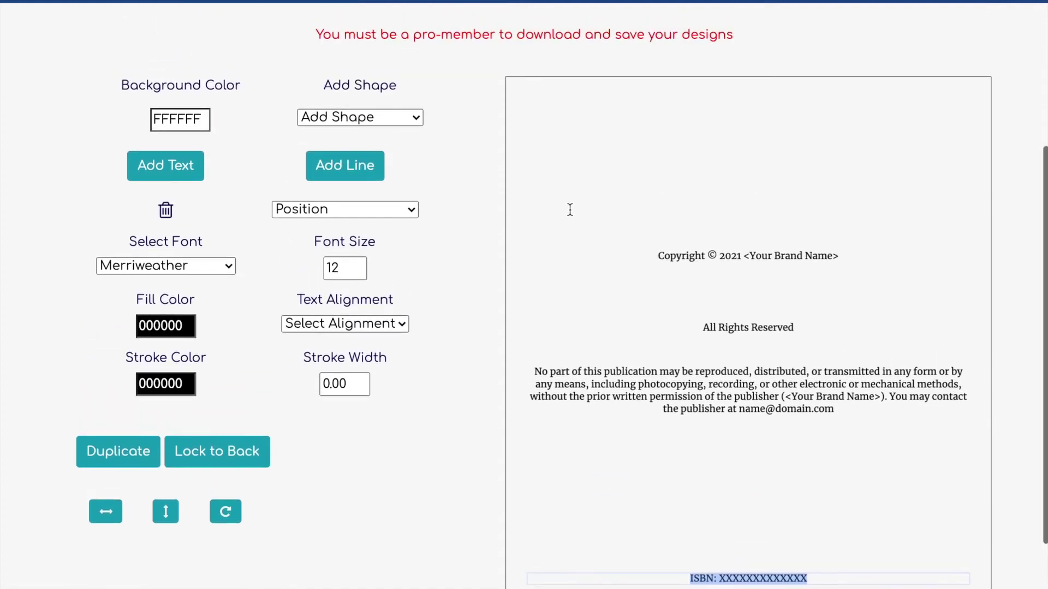
pyautogui.scroll(-1, 569, 210)
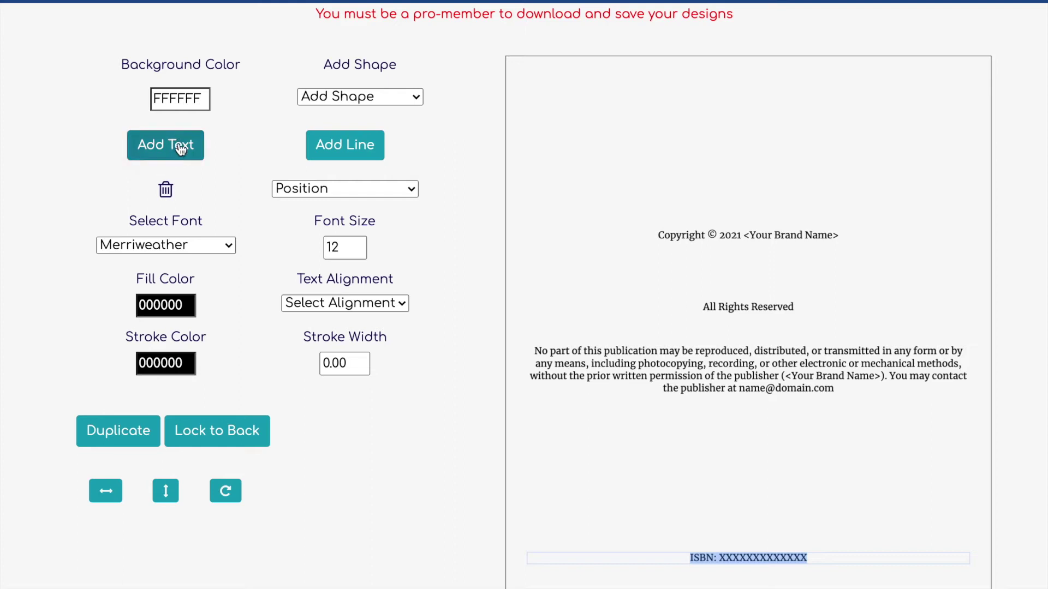
pyautogui.click(225, 245)
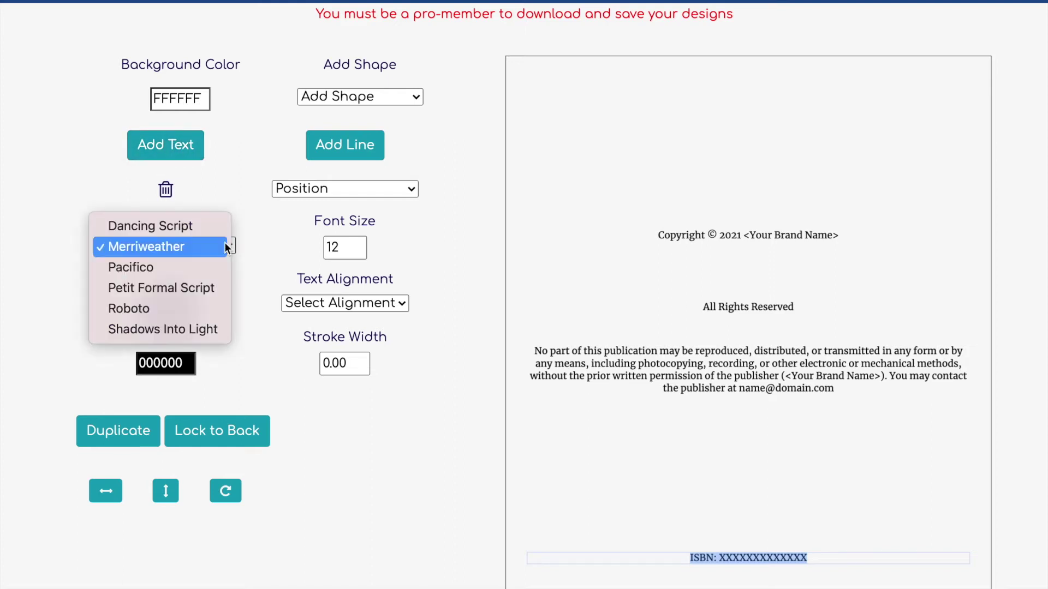
pyautogui.click(202, 267)
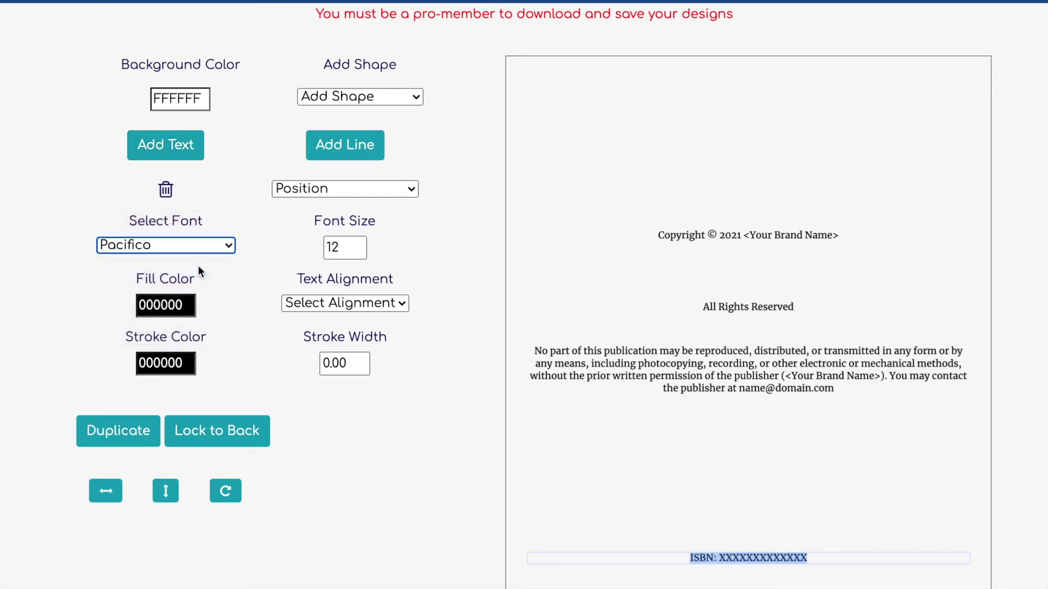
pyautogui.click(225, 245)
pyautogui.click(178, 227)
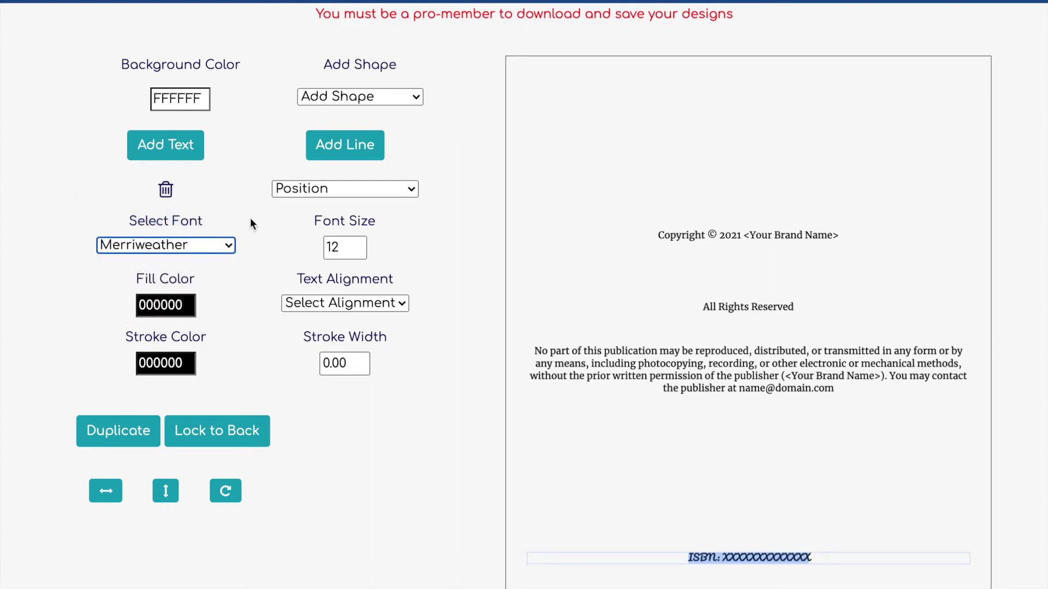
# - Check the ISBN line's position options, set its text alignment to Center, and reset it to Select Alignment
pyautogui.click(408, 190)
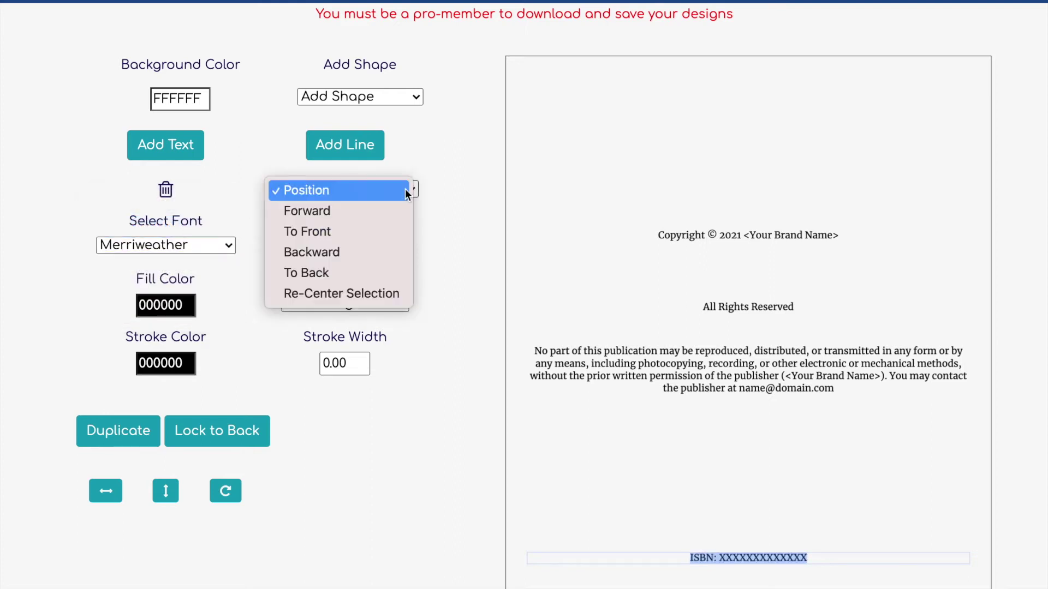
pyautogui.click(408, 194)
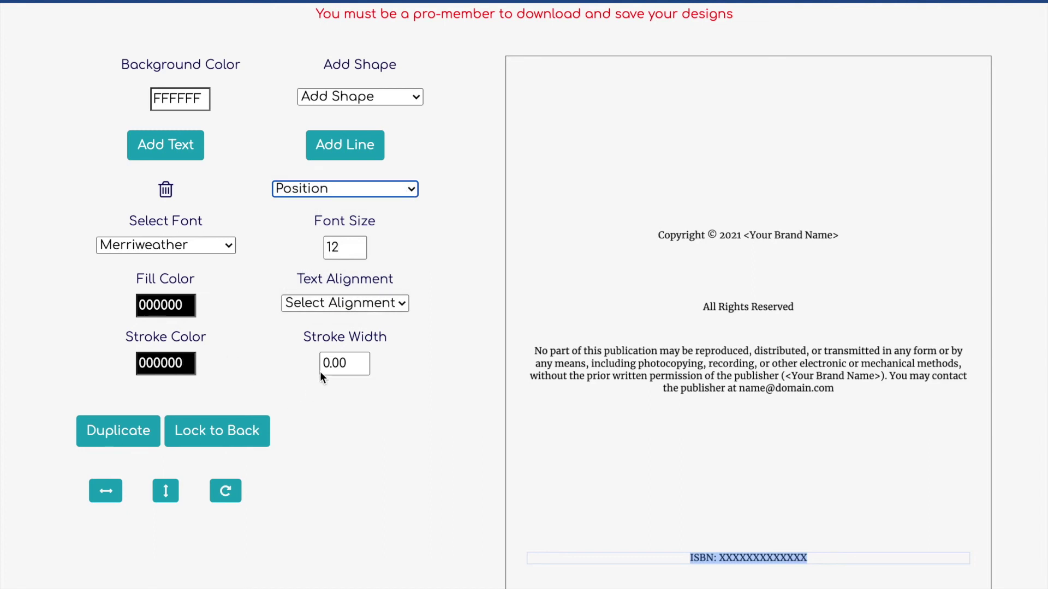
pyautogui.click(384, 301)
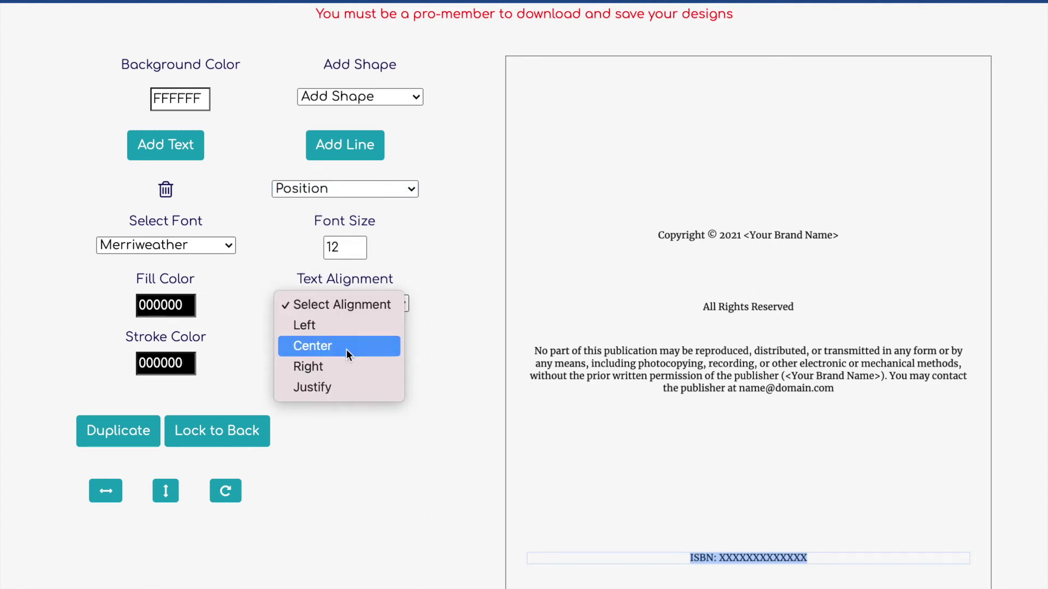
pyautogui.click(346, 349)
pyautogui.click(377, 305)
pyautogui.click(344, 261)
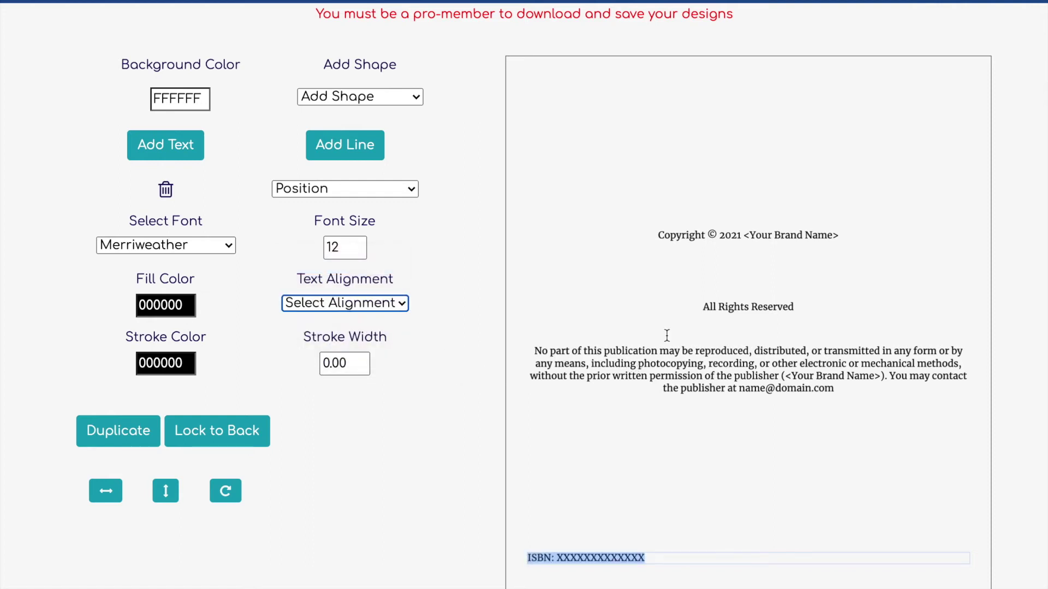
# - Move the copyright line with the brand name placeholder slightly higher on the page
pyautogui.click(758, 234)
pyautogui.click(758, 236)
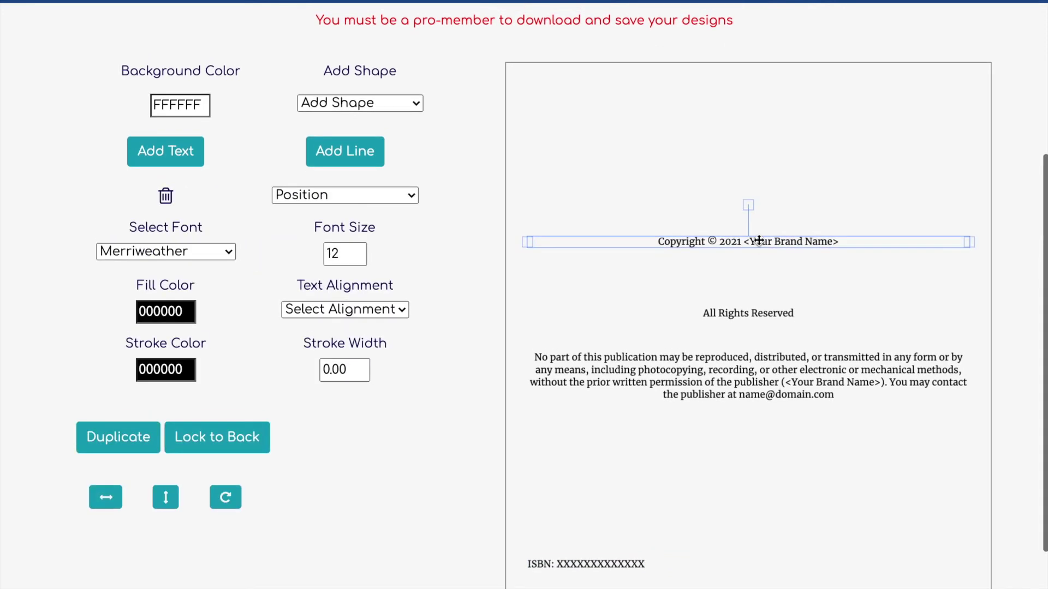
pyautogui.moveTo(763, 243); pyautogui.dragTo(764, 227)
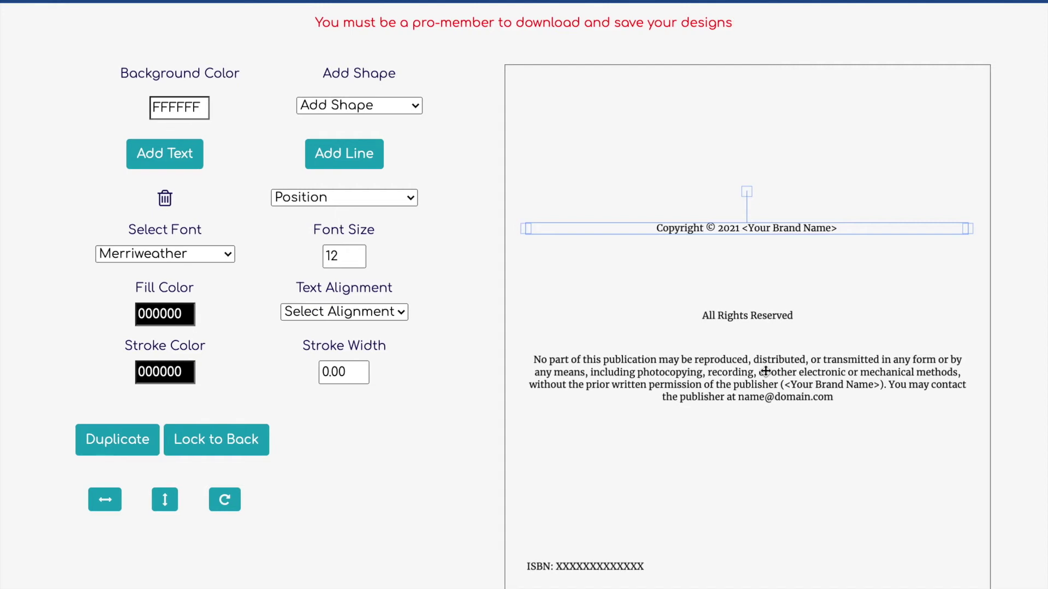
# - Start editing the rights paragraph and select the name and domain part of its placeholder e-mail address
pyautogui.click(765, 361)
pyautogui.scroll(1, 765, 361)
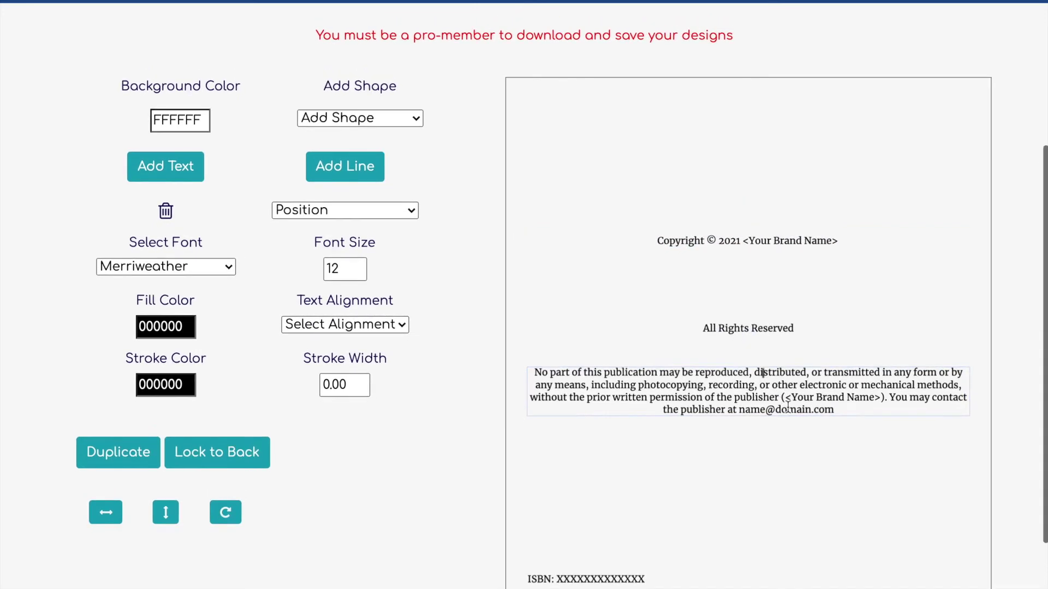
pyautogui.doubleClick(775, 413)
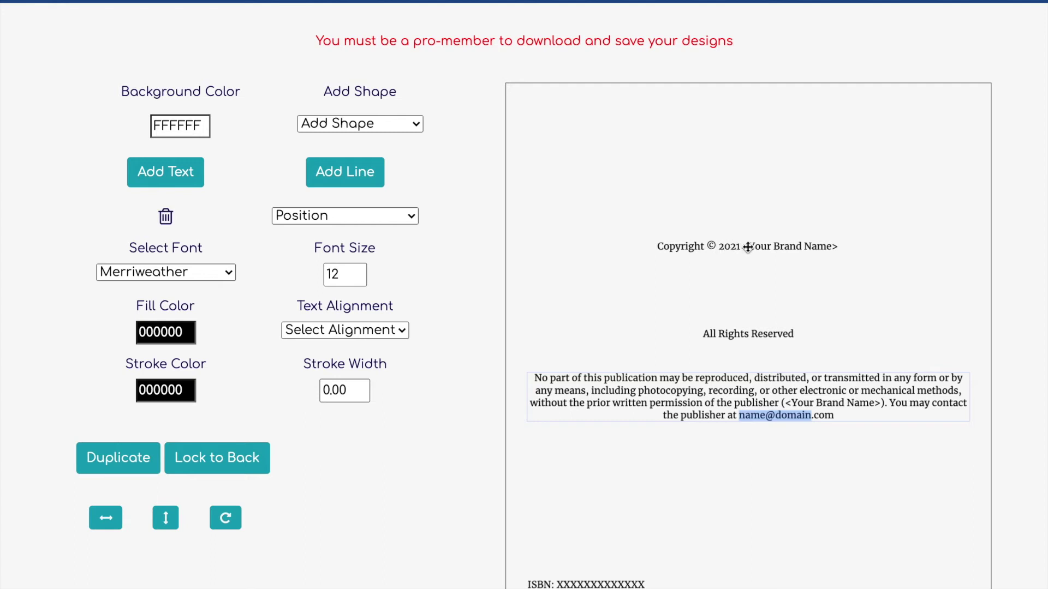
pyautogui.scroll(-1, 727, 261)
pyautogui.scroll(-1, 792, 292)
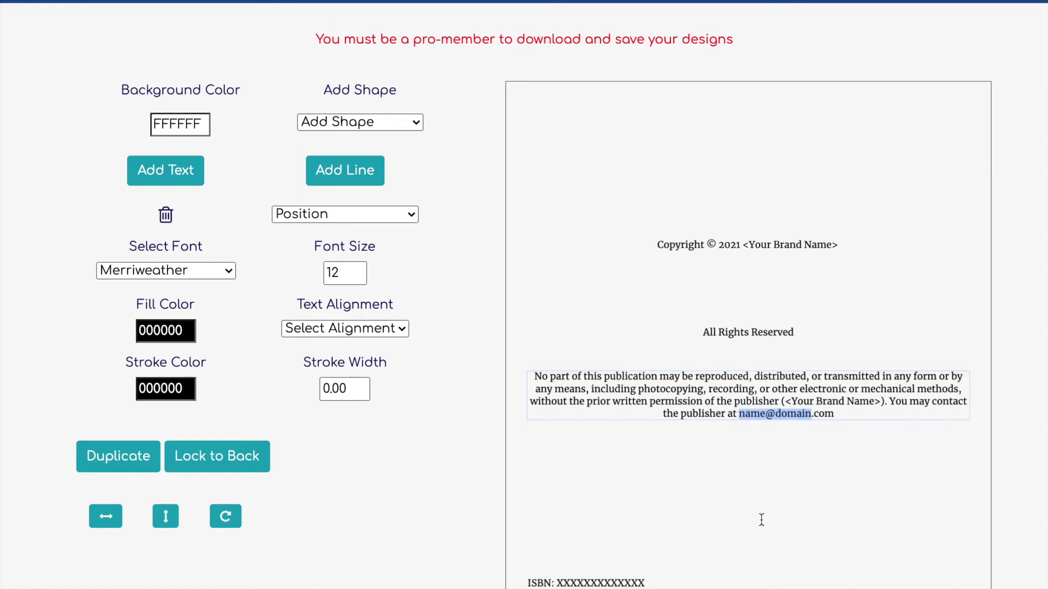
pyautogui.scroll(-2, 759, 518)
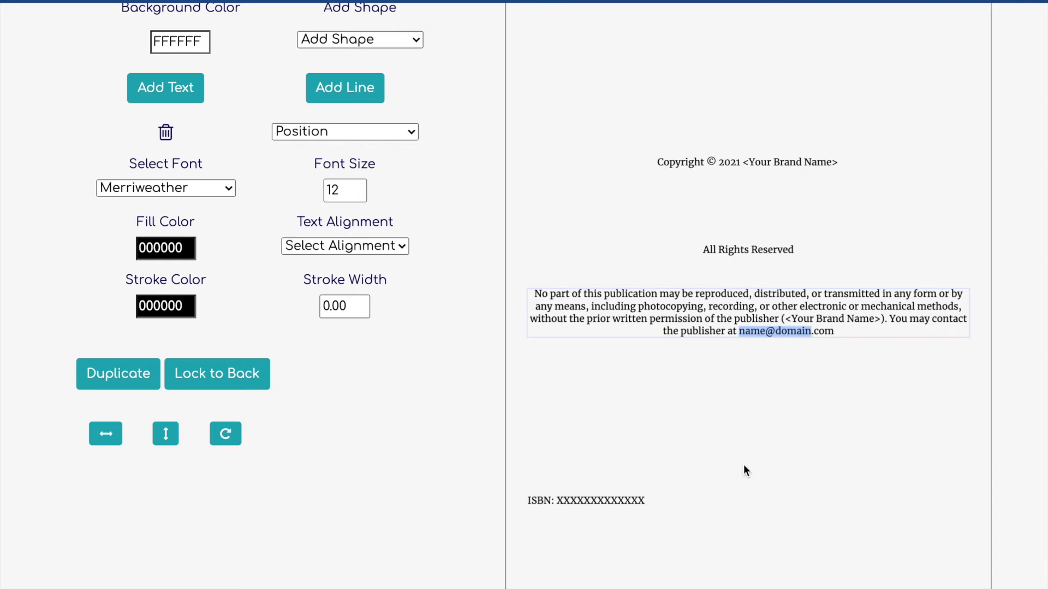
pyautogui.scroll(3, 746, 470)
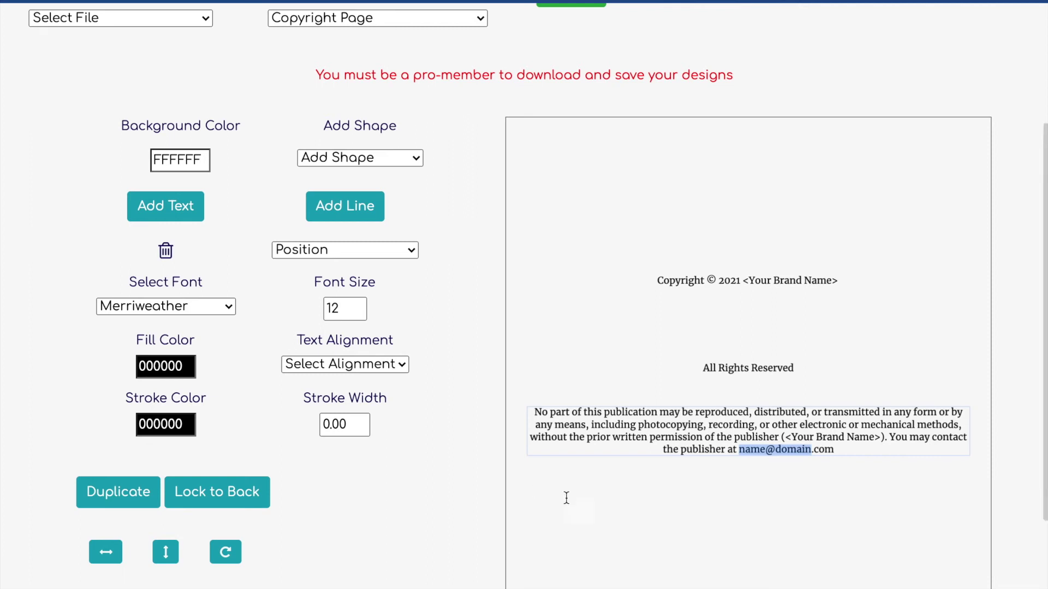
pyautogui.scroll(-1, 546, 485)
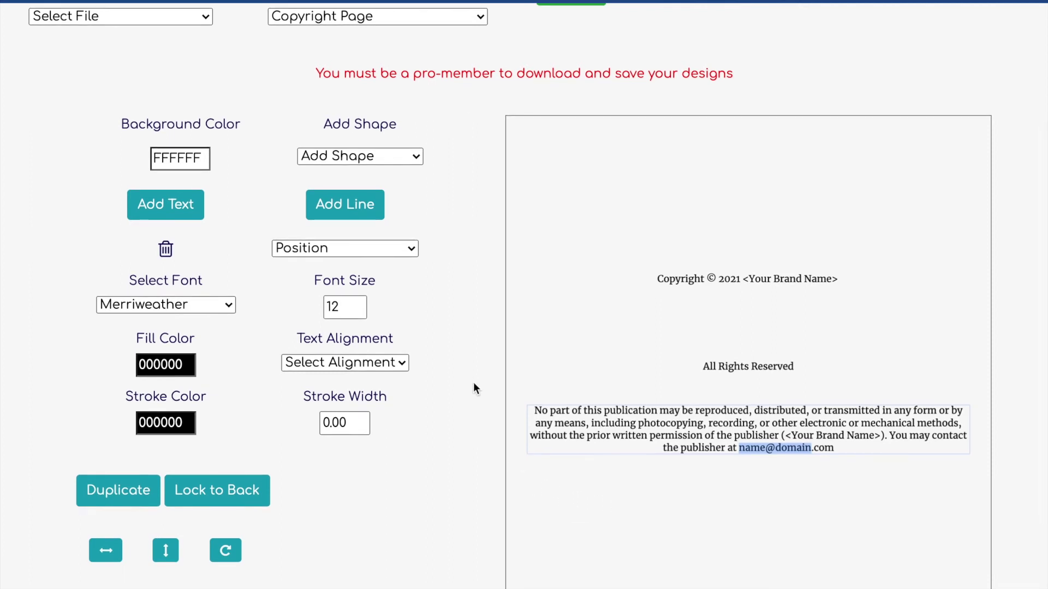
pyautogui.scroll(-1, 362, 149)
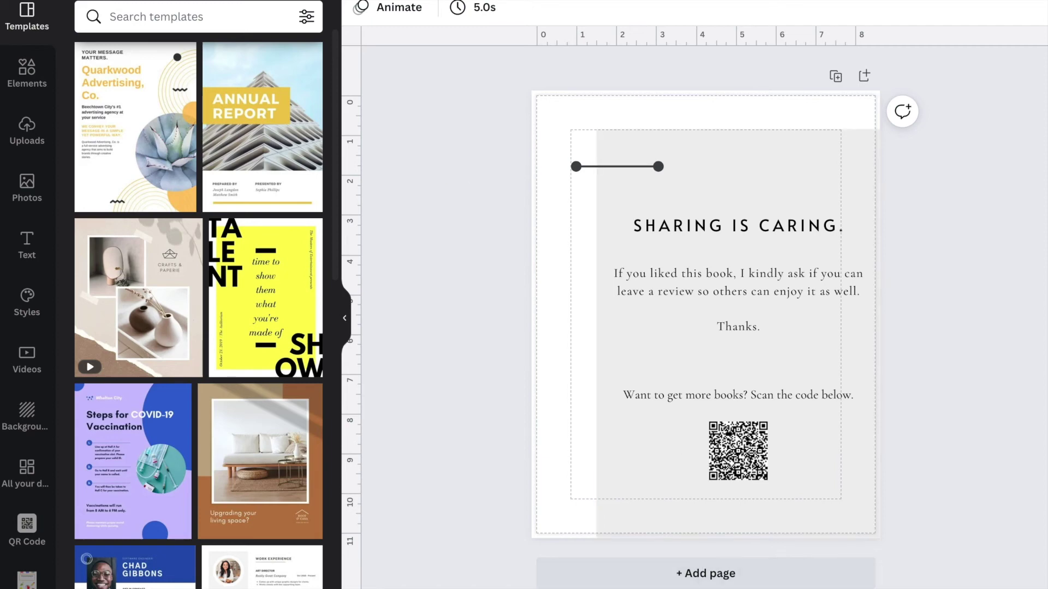
pyautogui.scroll(5, 702, 303)
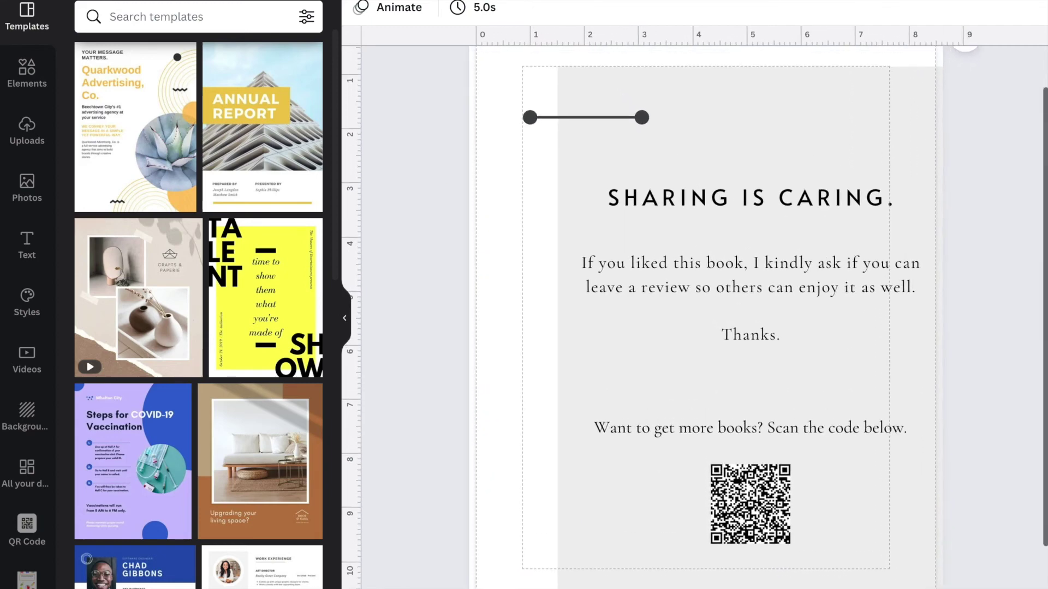